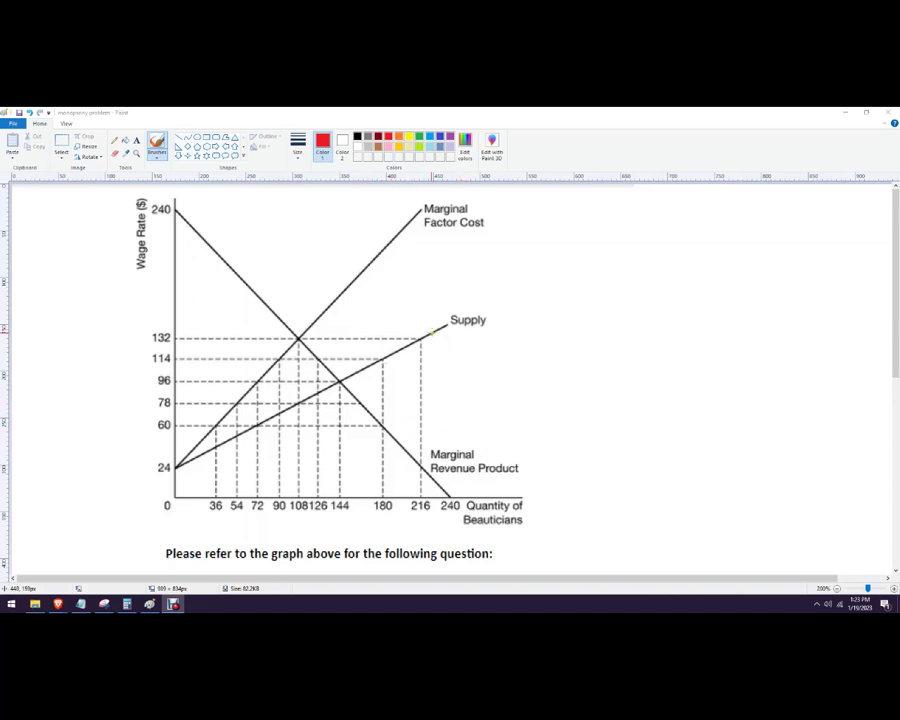
- Extend the Supply line slightly and write a red =D beside the Marginal Revenue Product label
left_click_drag(433, 328, 448, 321)
left_click(535, 461)
left_click(528, 461)
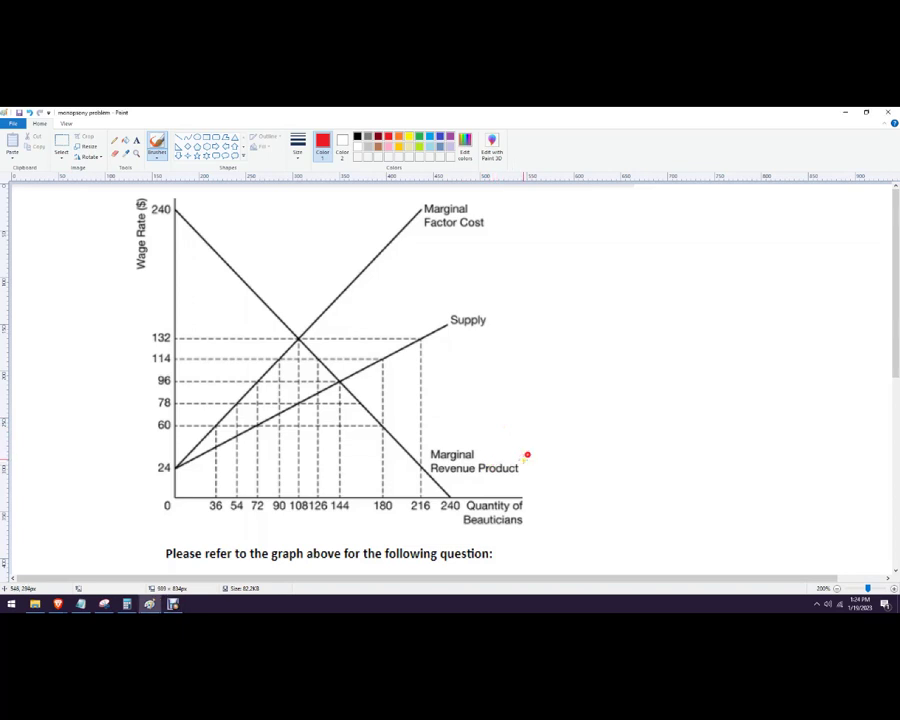
mouse_move(522, 455)
left_mouse_down()
mouse_move(538, 470)
mouse_move(556, 452)
mouse_move(540, 469)
left_mouse_up()
- Underline 'the only employer of beauticians' in red
scroll(338, 385, "down", 2)
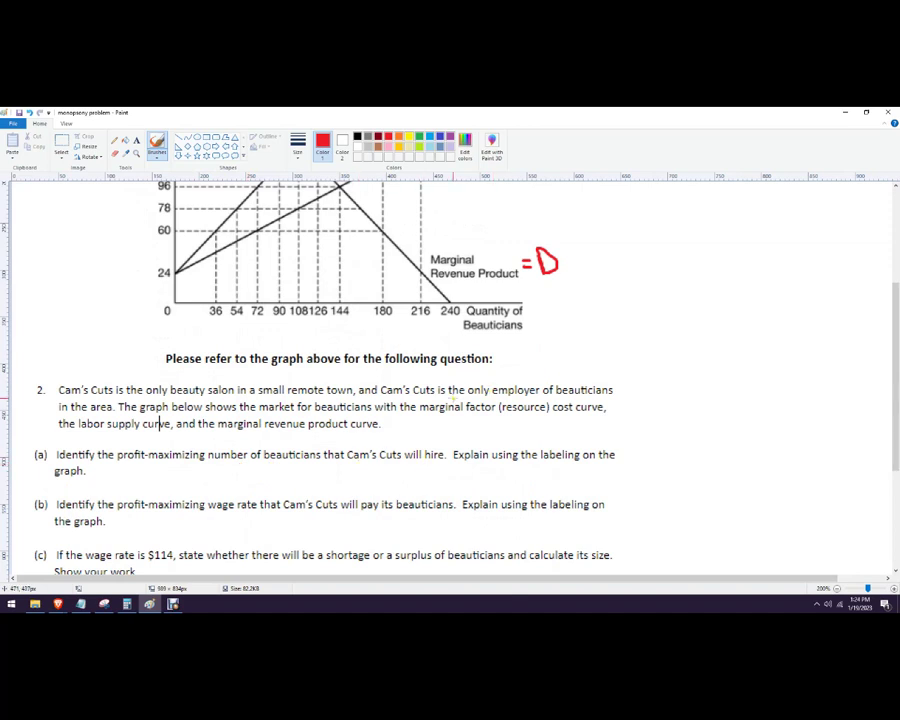
left_click_drag(450, 399, 612, 399)
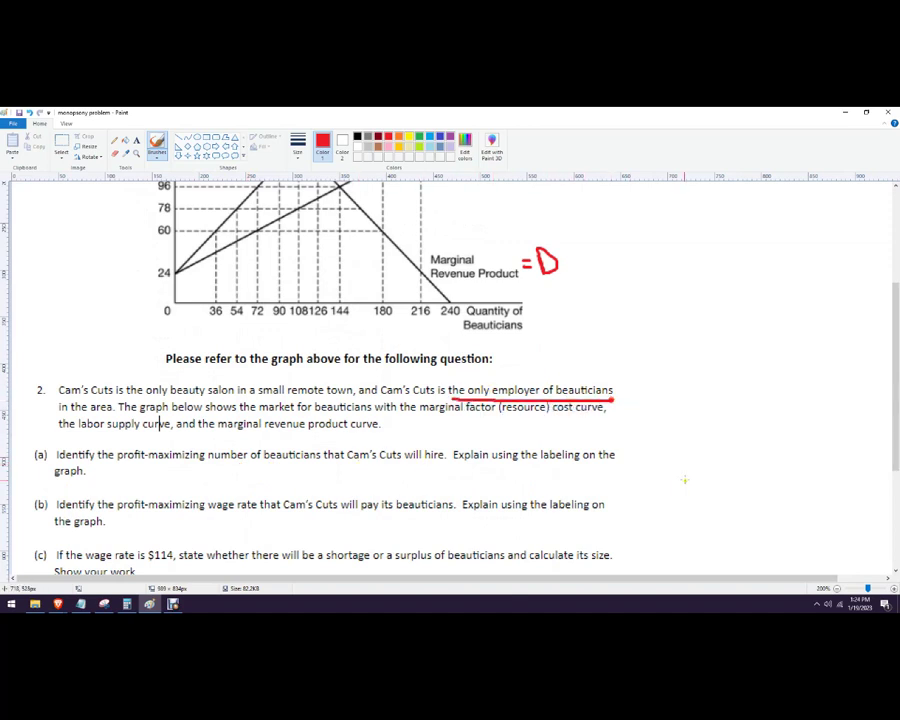
scroll(684, 476, "up", 4)
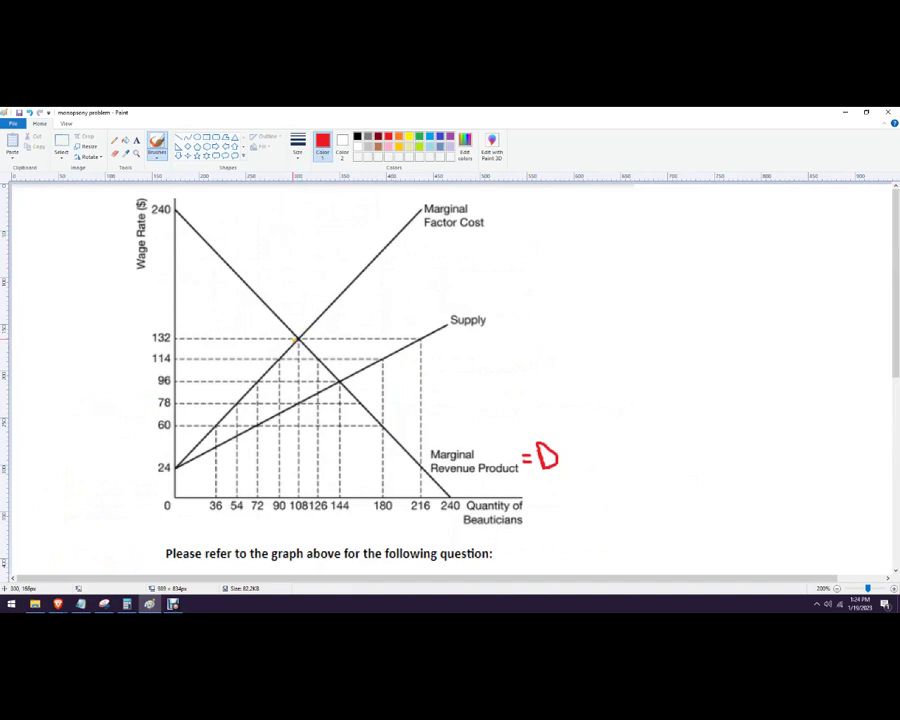
- Dot the MFC–MRP intersection in red and underline 108 on the quantity axis
left_click(298, 339)
left_click(288, 516)
left_click_drag(288, 516, 305, 517)
scroll(306, 517, "down", 4)
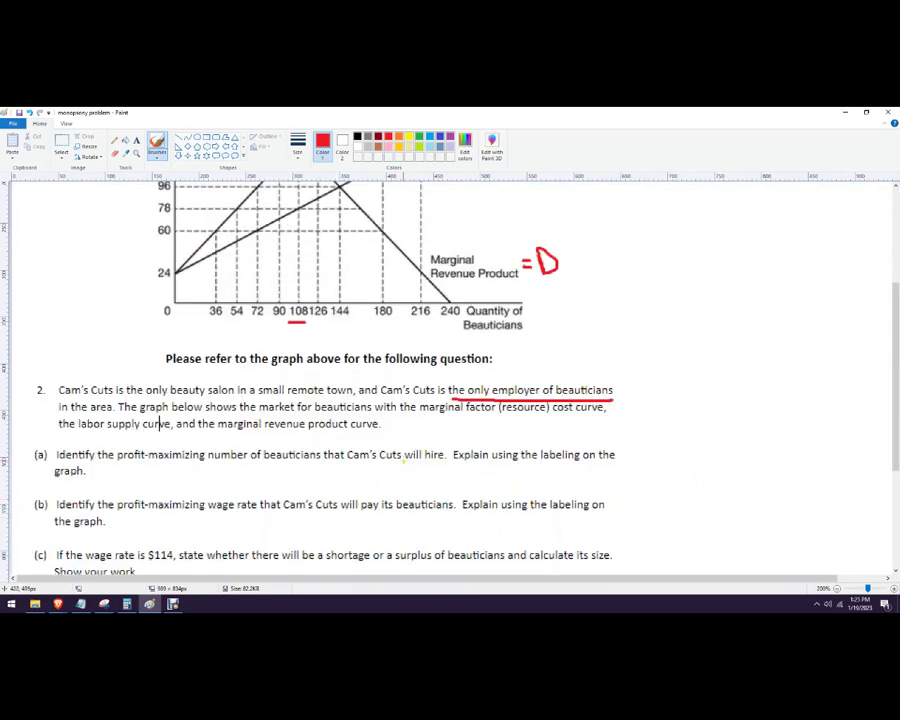
mouse_move(401, 470)
left_mouse_down()
mouse_move(401, 485)
mouse_move(416, 470)
mouse_move(434, 478)
mouse_move(440, 466)
left_mouse_up()
scroll(440, 467, "up", 4)
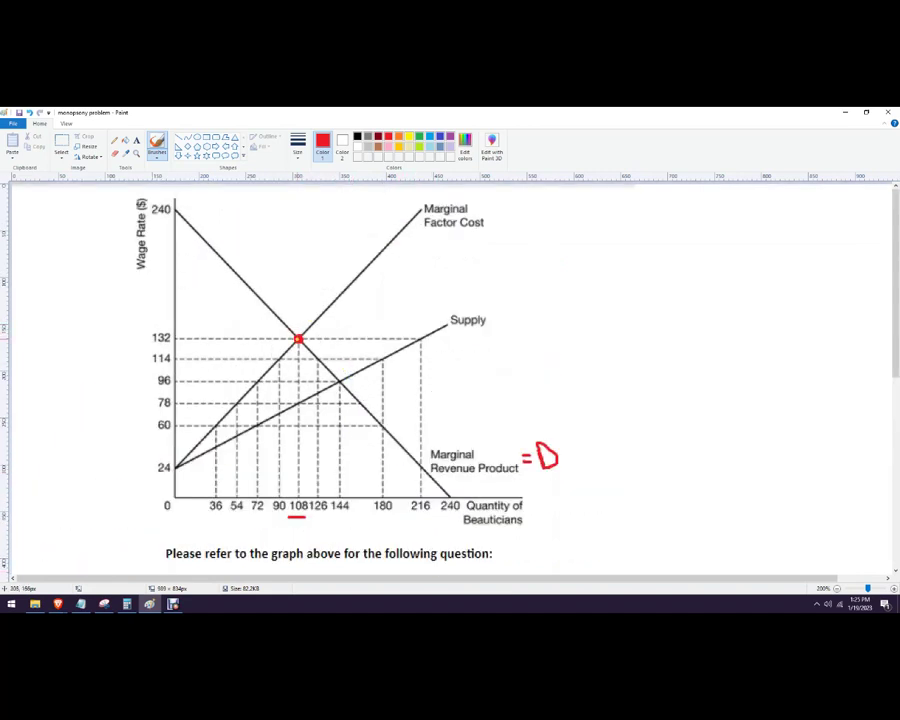
- Dot Supply at 108, circle the 78 wage as Mw, and answer (a) 108 and (b) 78
left_click(298, 339)
left_click(298, 403)
mouse_move(174, 399)
left_mouse_down()
mouse_move(164, 392)
mouse_move(169, 416)
mouse_move(173, 398)
left_mouse_up()
mouse_move(117, 412)
left_mouse_down()
mouse_move(117, 391)
mouse_move(130, 411)
mouse_move(148, 406)
left_mouse_up()
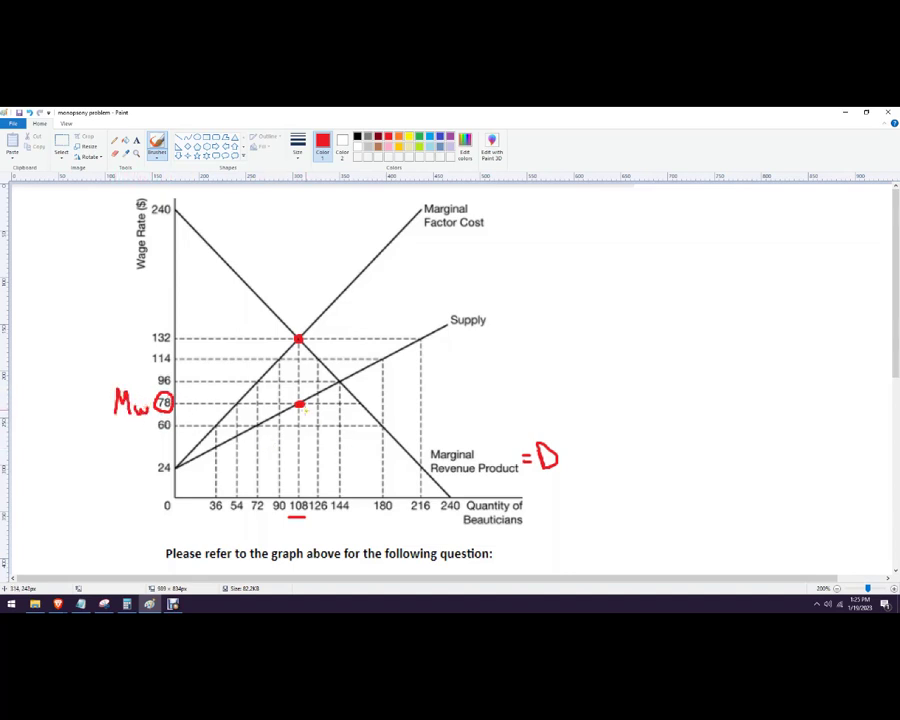
scroll(353, 481, "down", 4)
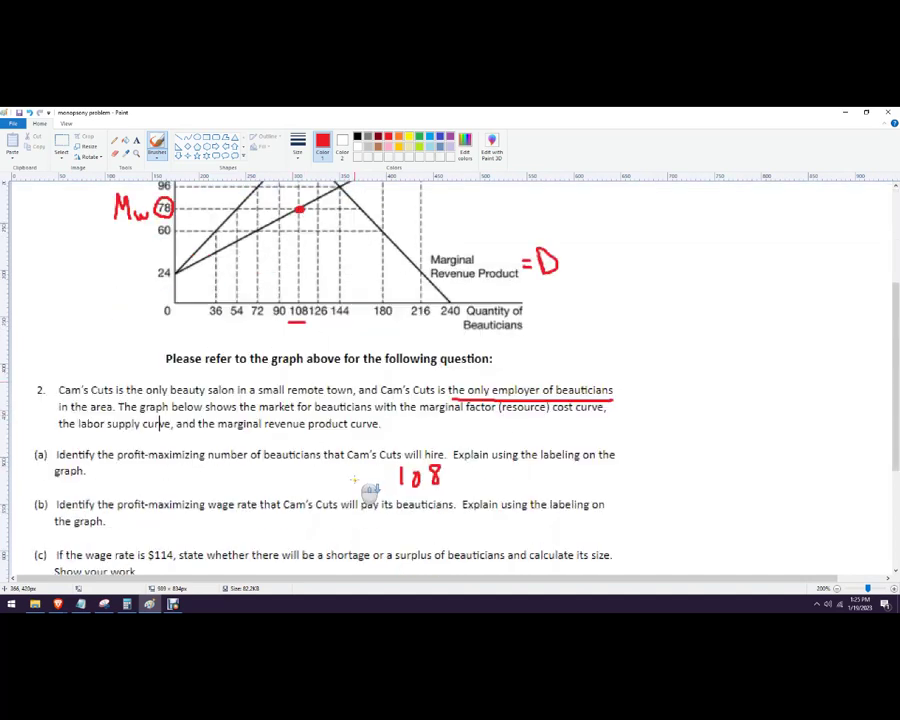
mouse_move(223, 517)
left_mouse_down()
mouse_move(235, 538)
mouse_move(251, 518)
left_mouse_up()
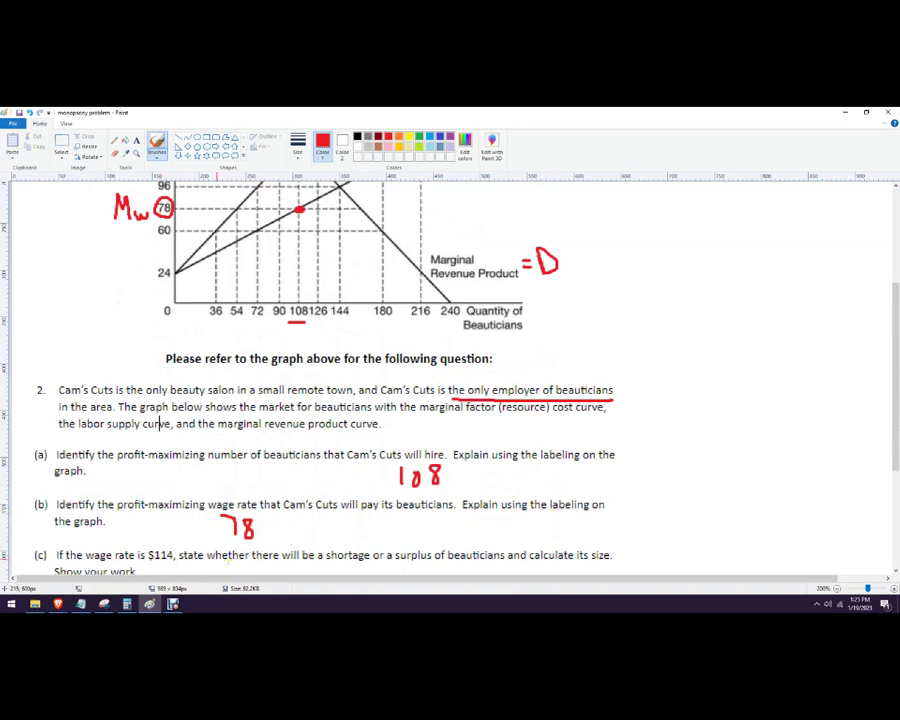
- In purple, dot both $114 wage intersections and underline 126 and 180 on the quantity axis
scroll(413, 560, "up", 2)
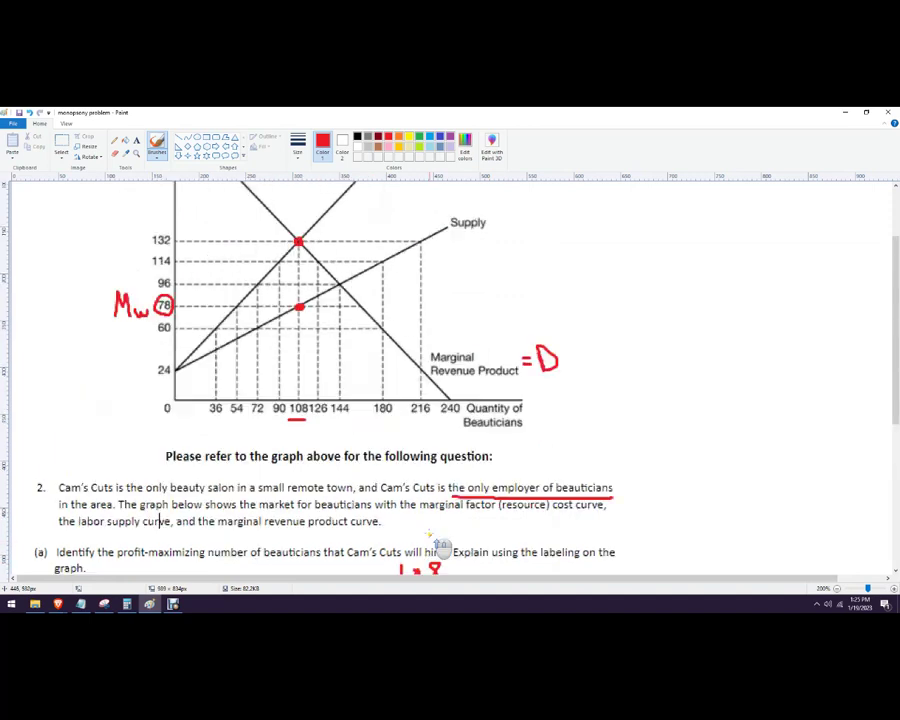
left_click(450, 137)
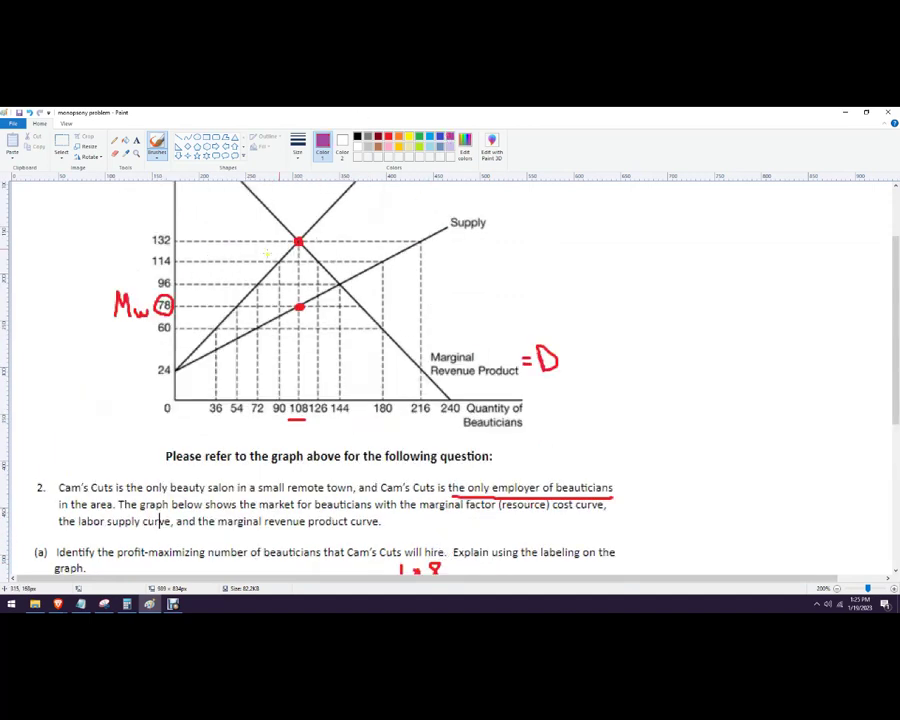
scroll(176, 260, "up", 2)
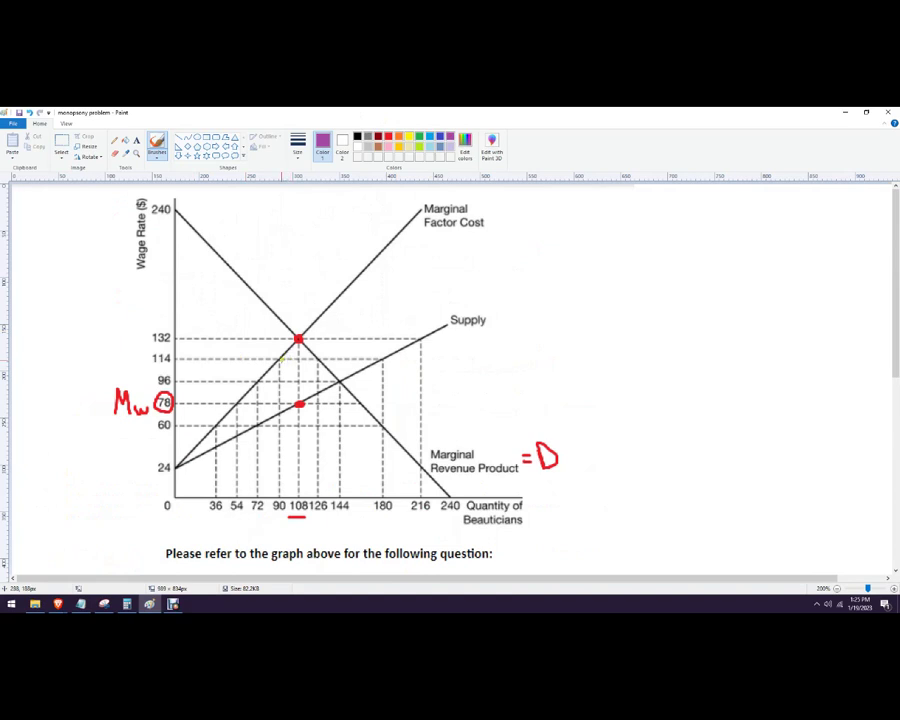
left_click(316, 356)
left_click_drag(310, 512, 331, 512)
left_click_drag(375, 516, 394, 516)
left_click(382, 360)
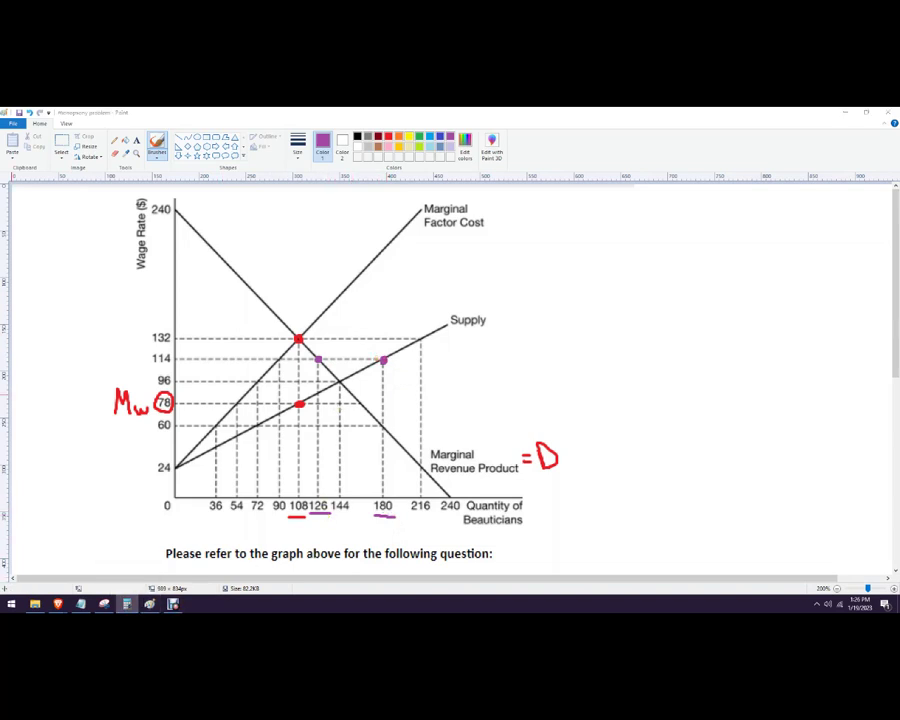
- Compute 180 − 126 = 54 in Calculator, then return to the Paint worksheet
left_click(126, 603)
mouse_move(270, 412)
left_mouse_down()
mouse_move(574, 255)
mouse_move(700, 268)
left_mouse_up()
type("180 - 126")
key("Return")
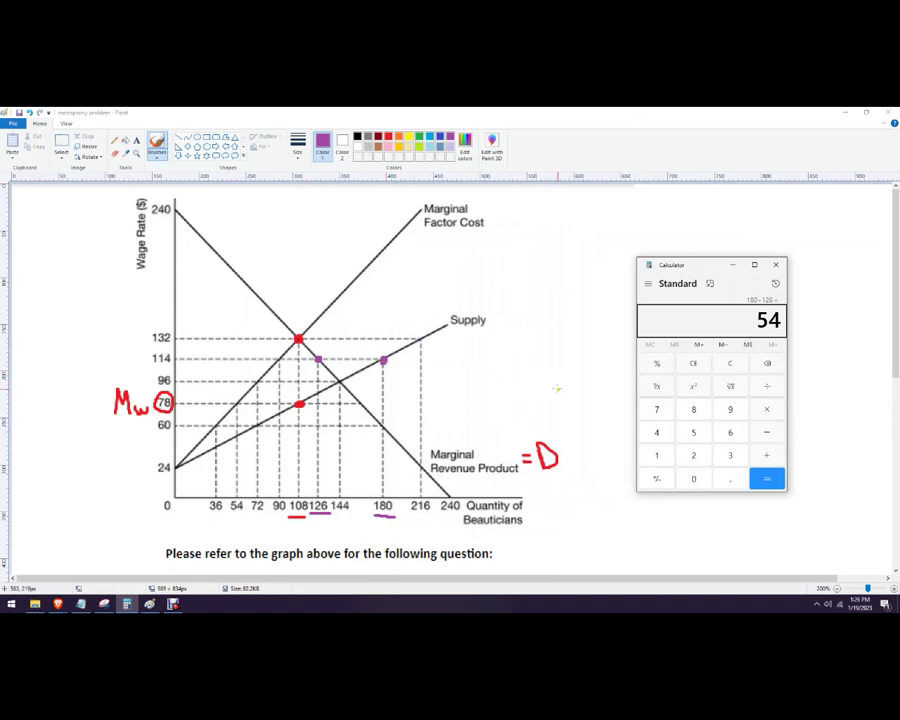
left_click(560, 382)
scroll(575, 470, "down", 3)
- Write 54 under (c), underline 'perfectly competitive', and write S = MRP_L above question (d)
scroll(480, 519, "down", 2)
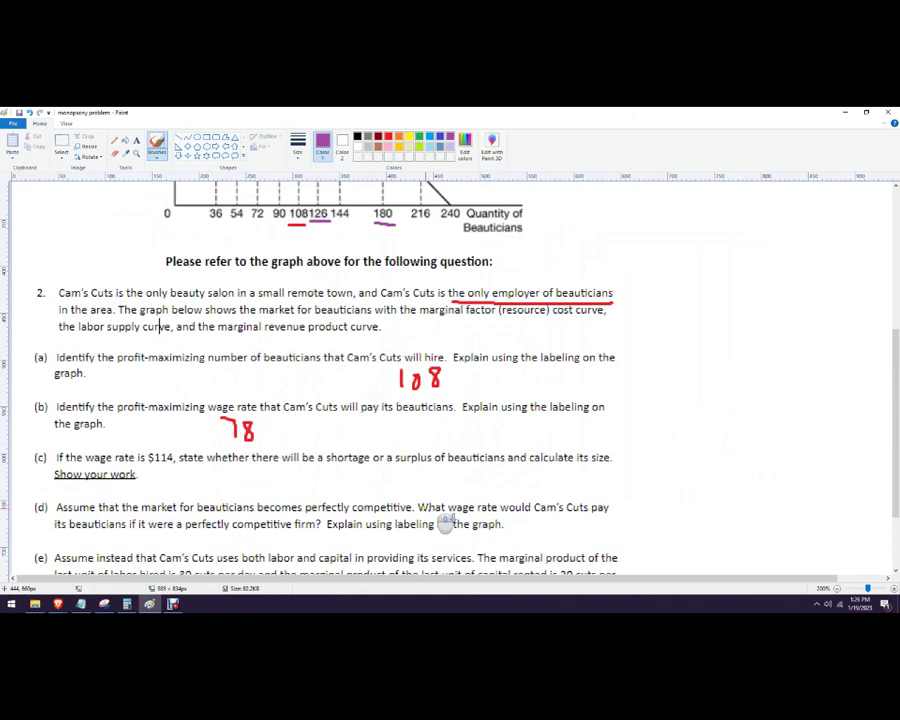
mouse_move(397, 467)
left_mouse_down()
mouse_move(433, 467)
mouse_move(397, 491)
mouse_move(424, 485)
mouse_move(419, 494)
left_mouse_up()
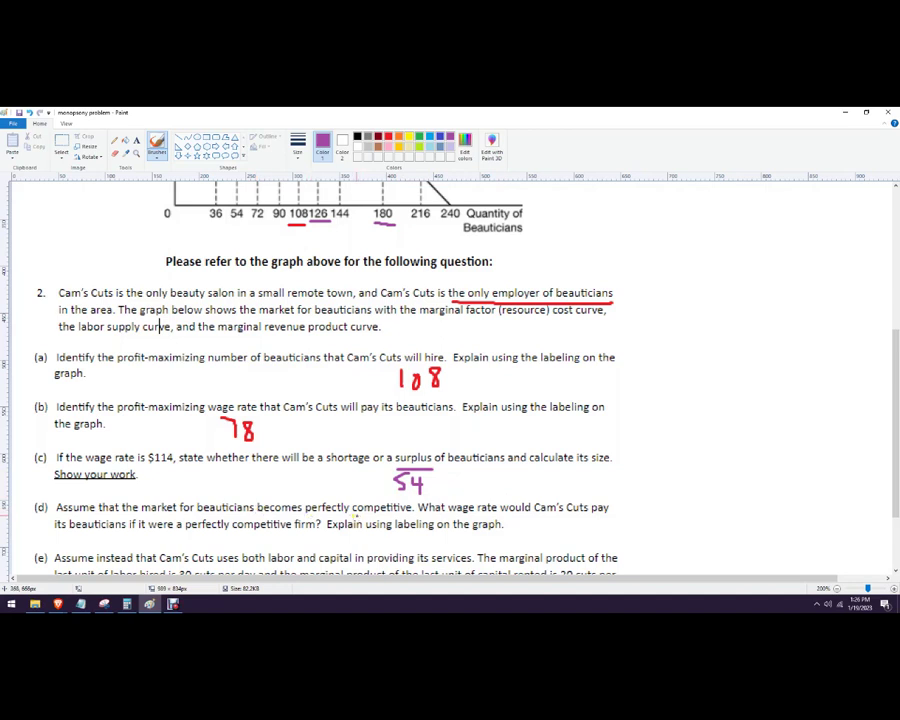
left_click_drag(308, 516, 402, 516)
left_click(311, 502)
mouse_move(282, 478)
left_mouse_down()
mouse_move(294, 496)
mouse_move(300, 486)
mouse_move(328, 484)
mouse_move(377, 495)
left_mouse_up()
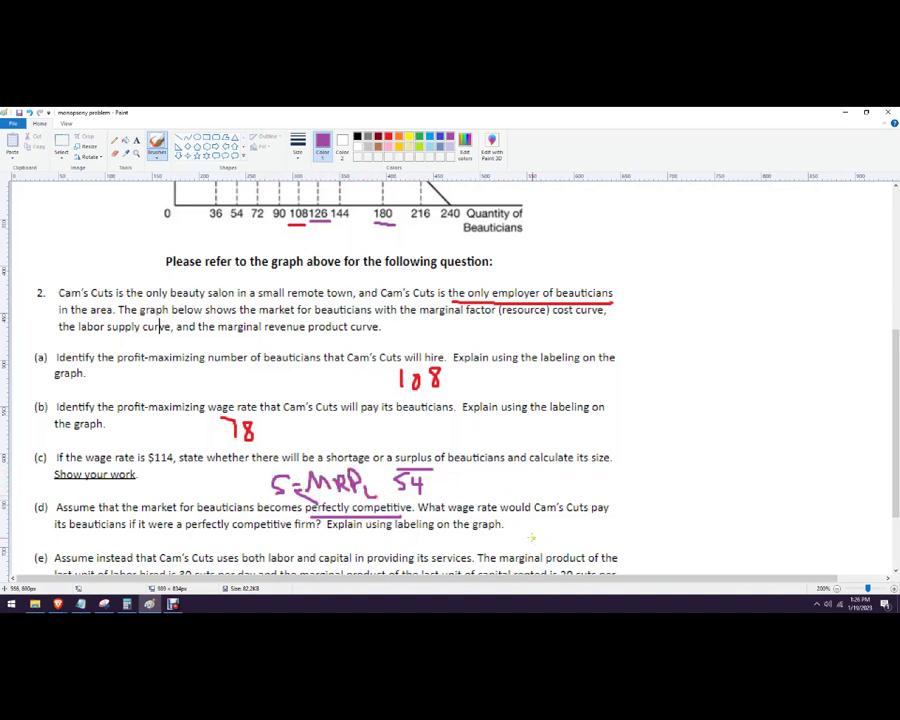
- Dot the Supply/MRP intersection in purple, then draw a blue deadweight loss triangle labelled DWL
scroll(530, 512, "up", 4)
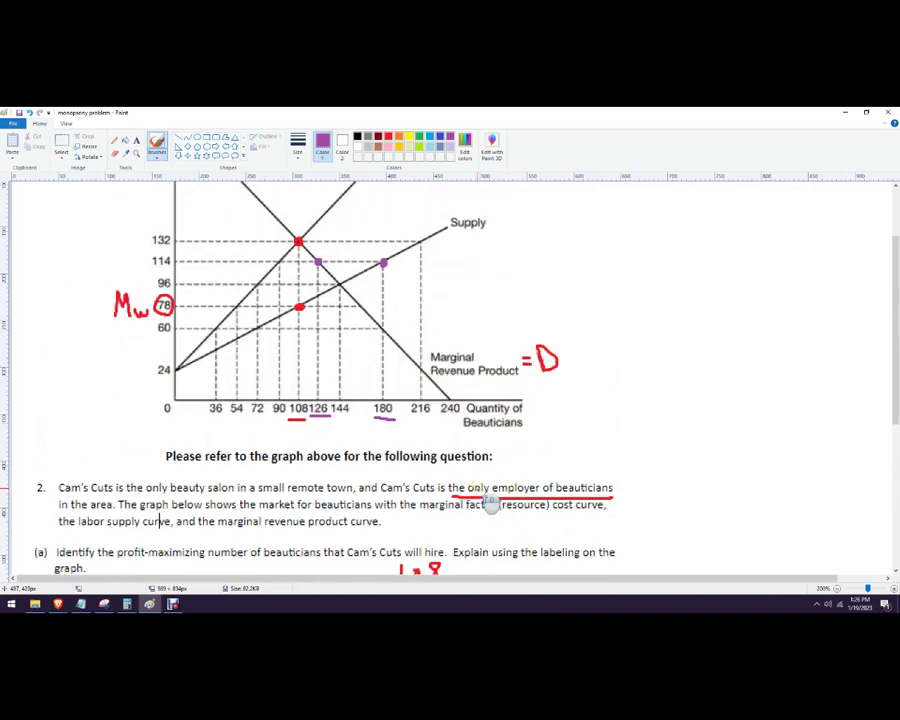
left_click(340, 285)
left_click(440, 137)
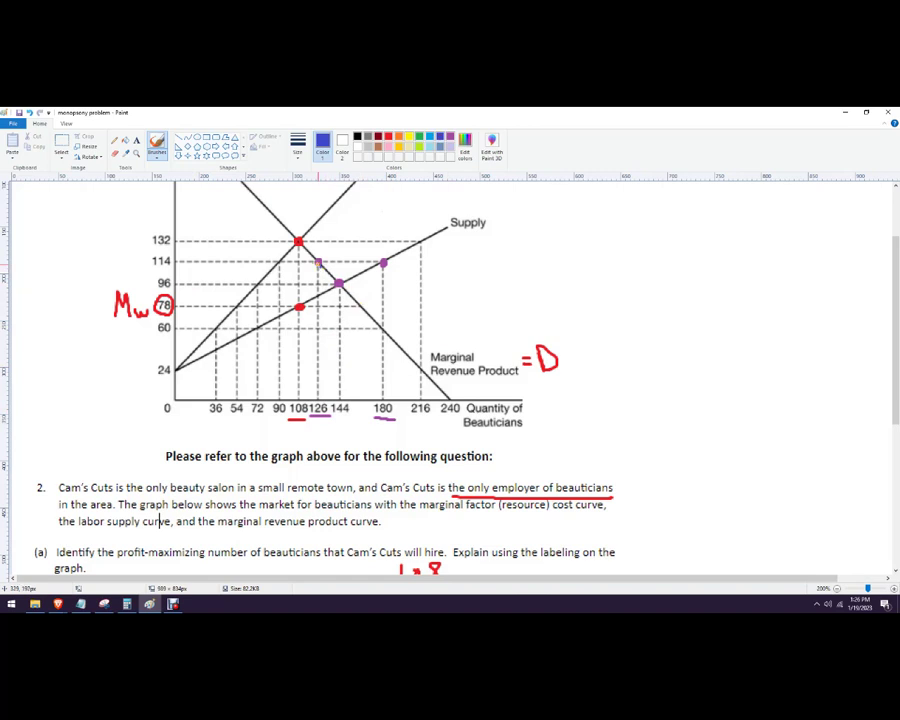
mouse_move(298, 243)
left_mouse_down()
mouse_move(298, 303)
mouse_move(340, 286)
mouse_move(299, 243)
left_mouse_up()
mouse_move(358, 212)
left_mouse_down()
mouse_move(318, 262)
mouse_move(338, 257)
mouse_move(366, 222)
mouse_move(420, 202)
mouse_move(422, 214)
left_mouse_up()
- Scroll down to part (e) and draw blue underlines beneath 'labor' and 'capital'
scroll(425, 229, "down", 6)
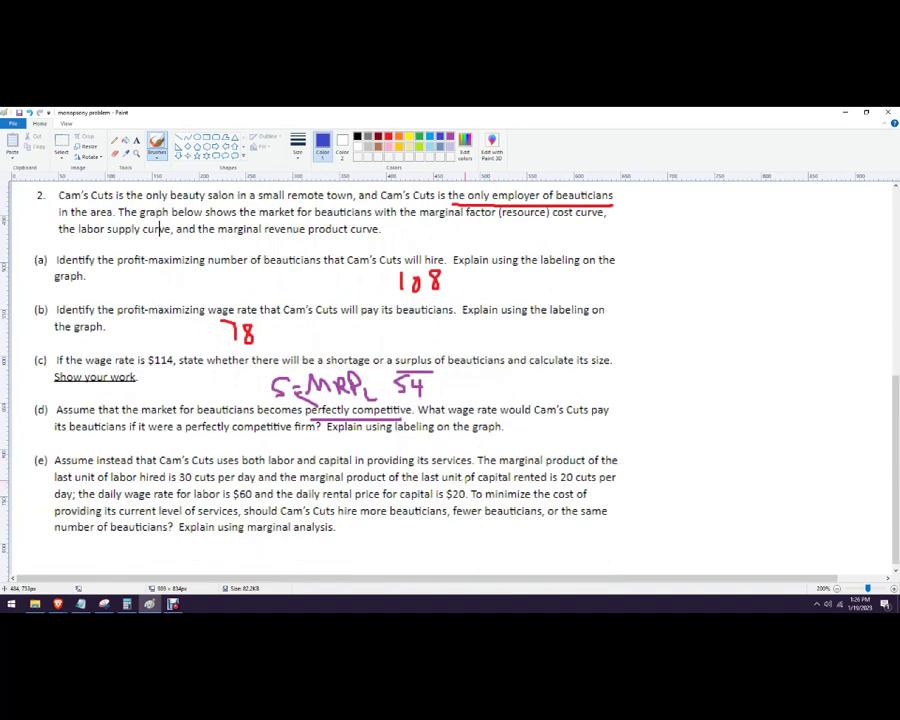
scroll(463, 477, "down", 1)
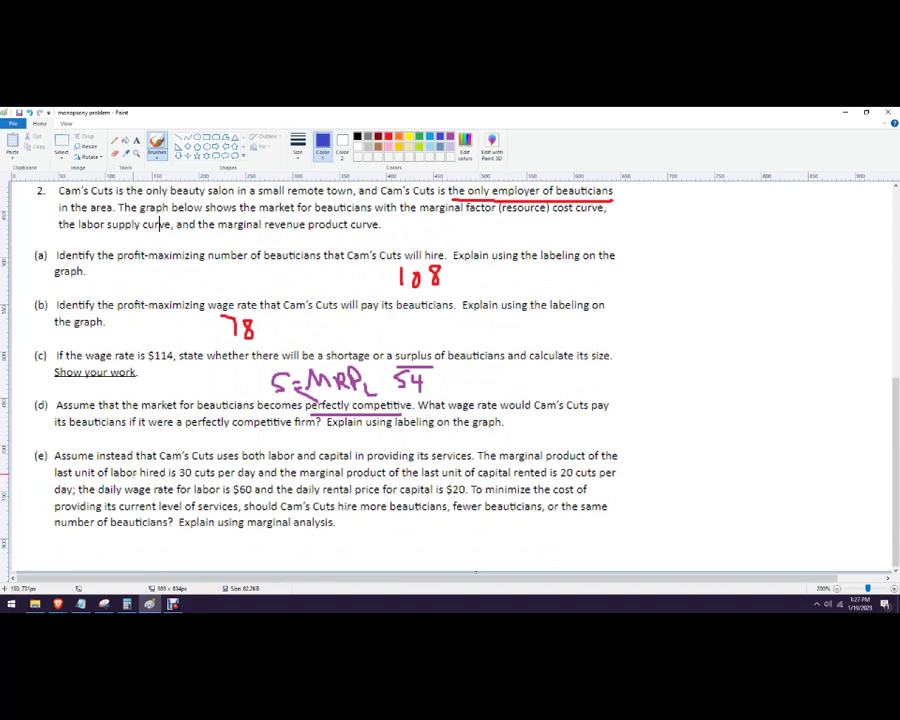
left_click_drag(264, 461, 368, 462)
- Handwrite the least-cost rule MPL/w = MPK/r beside question (e), undoing misdrawn strokes
mouse_move(632, 448)
left_mouse_down()
mouse_move(632, 420)
mouse_move(652, 446)
mouse_move(675, 421)
left_mouse_up()
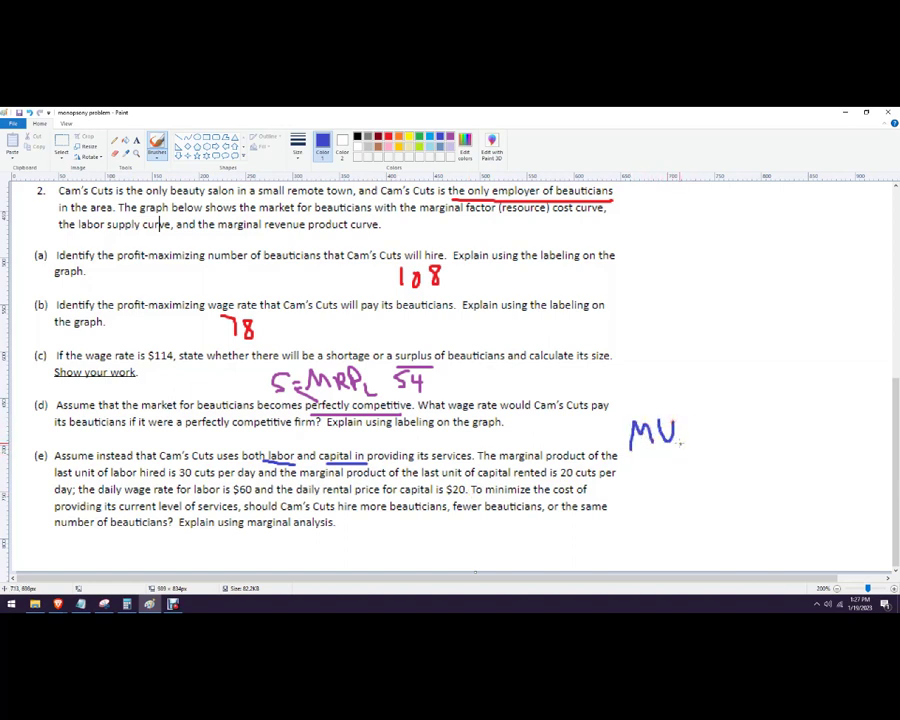
key("ctrl+z")
mouse_move(665, 421)
left_mouse_down()
mouse_move(665, 448)
mouse_move(668, 440)
mouse_move(694, 449)
left_mouse_up()
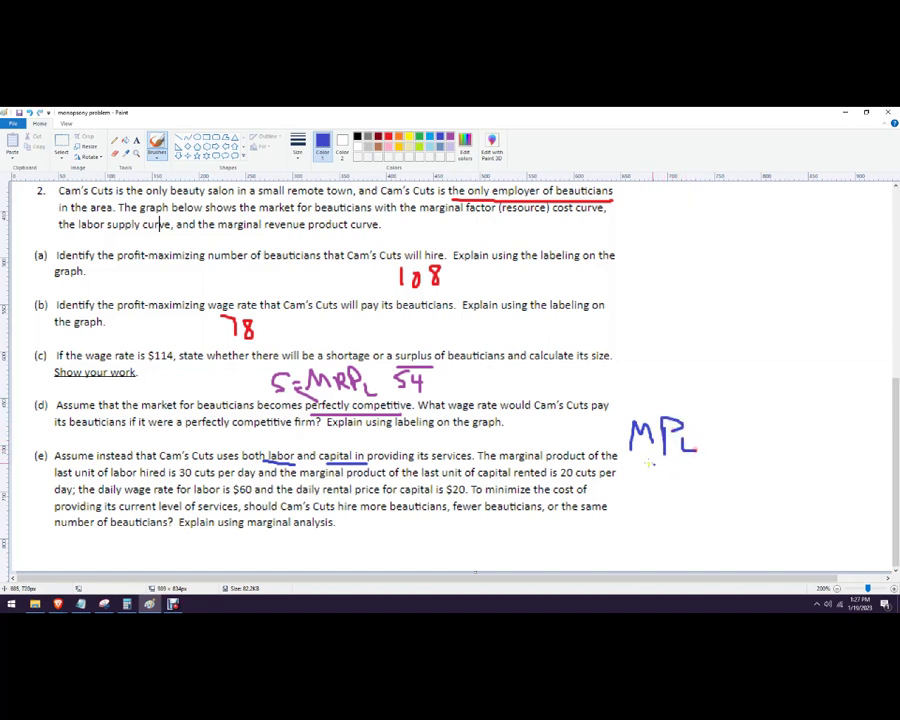
mouse_move(631, 461)
left_mouse_down()
mouse_move(690, 461)
mouse_move(675, 477)
mouse_move(718, 454)
left_mouse_up()
mouse_move(703, 460)
left_mouse_down()
mouse_move(766, 437)
mouse_move(794, 448)
left_mouse_up()
mouse_move(738, 463)
left_mouse_down()
mouse_move(797, 463)
mouse_move(760, 483)
mouse_move(777, 483)
left_mouse_up()
mouse_move(787, 470)
left_mouse_down()
mouse_move(779, 477)
mouse_move(794, 482)
mouse_move(765, 484)
mouse_move(777, 472)
left_mouse_up()
key("ctrl+z")
key("ctrl+z")
key("ctrl+z")
key("ctrl+z")
key("ctrl+z")
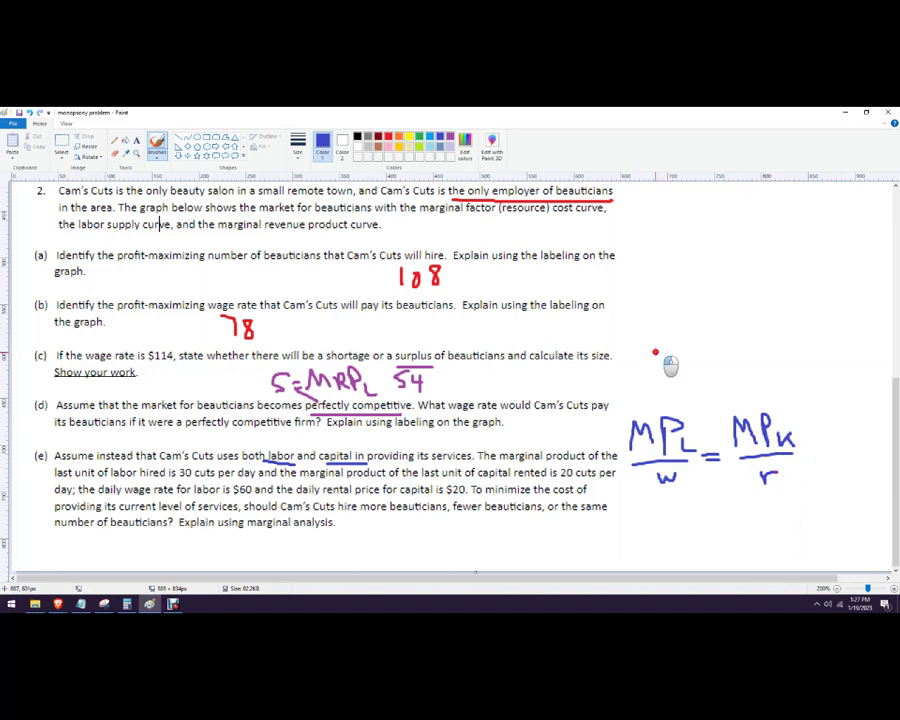
- Write PK = r above the equation and draw a box around it
left_click_drag(657, 342, 657, 376)
mouse_move(658, 343)
left_mouse_down()
mouse_move(659, 359)
mouse_move(689, 362)
mouse_move(672, 378)
mouse_move(686, 378)
left_mouse_up()
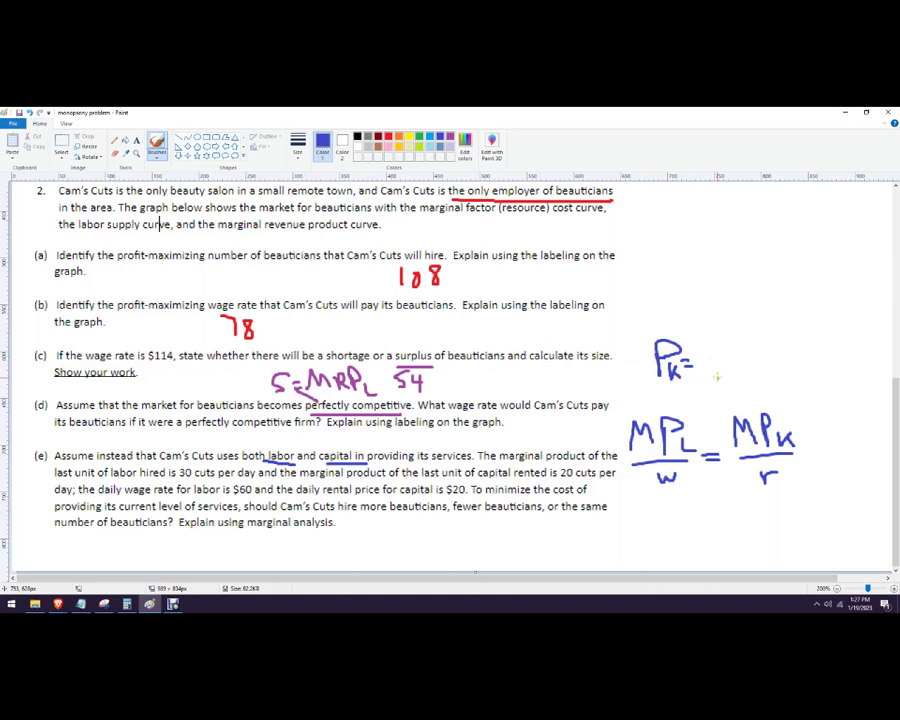
mouse_move(710, 358)
left_mouse_down()
mouse_move(710, 378)
mouse_move(723, 362)
left_mouse_up()
mouse_move(758, 398)
left_mouse_down()
mouse_move(650, 404)
mouse_move(628, 414)
mouse_move(636, 470)
mouse_move(652, 494)
mouse_move(775, 492)
mouse_move(806, 445)
mouse_move(762, 399)
left_mouse_up()
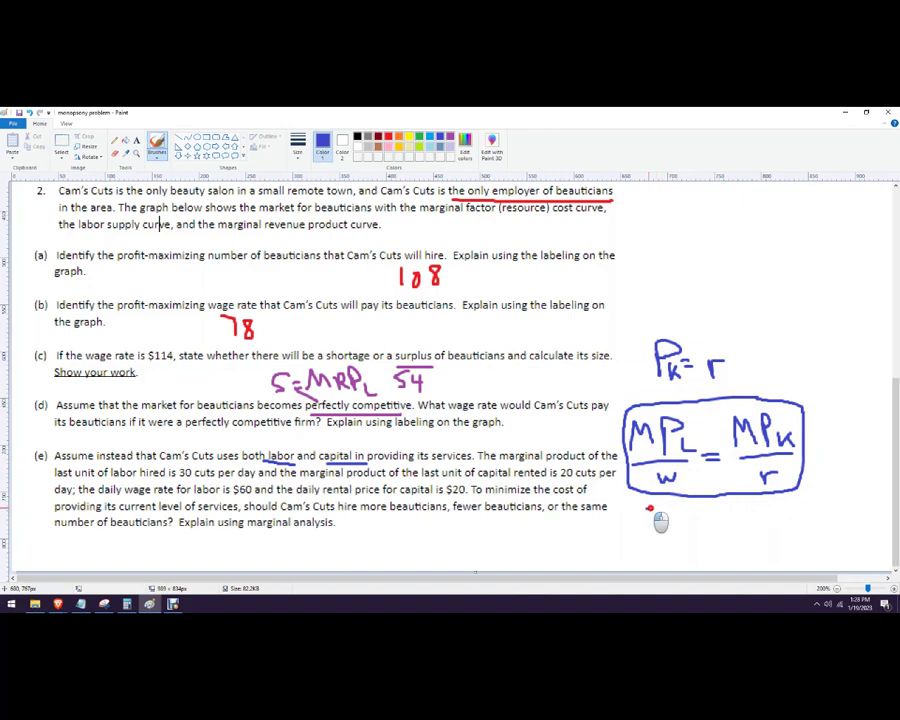
- Write the ratios 30/60 = 20/20 and the values 0.5 = 1 below the boxed rule
mouse_move(644, 512)
left_mouse_down()
mouse_move(646, 522)
mouse_move(664, 521)
mouse_move(664, 512)
mouse_move(674, 533)
mouse_move(643, 546)
mouse_move(652, 548)
mouse_move(701, 529)
mouse_move(764, 533)
left_mouse_up()
mouse_move(713, 512)
left_mouse_down()
mouse_move(744, 524)
mouse_move(739, 509)
mouse_move(731, 555)
mouse_move(740, 542)
left_mouse_up()
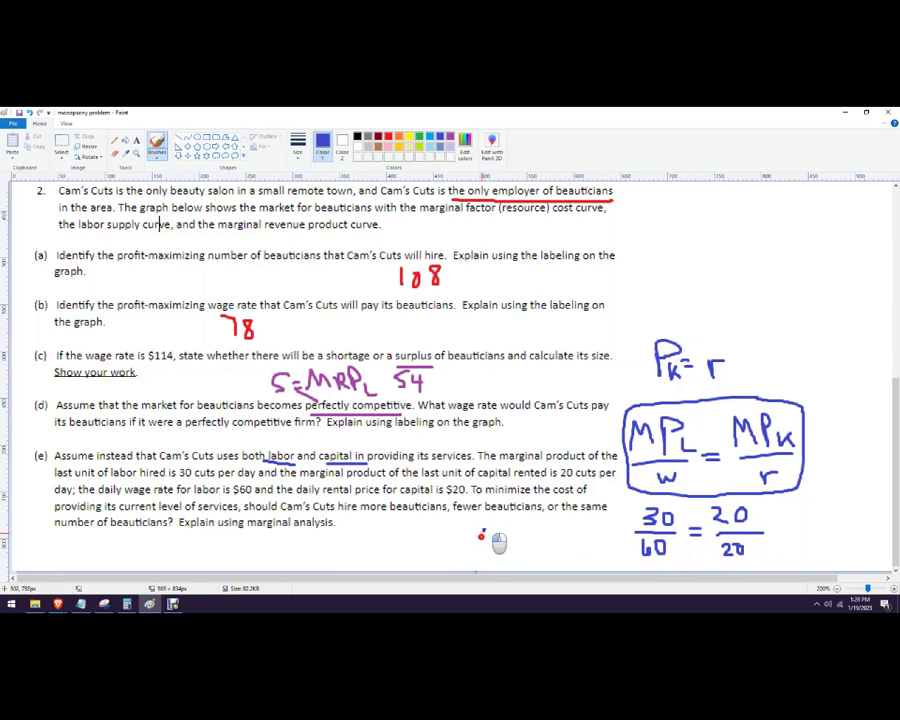
left_click(496, 544)
mouse_move(485, 531)
left_mouse_down()
mouse_move(505, 546)
mouse_move(530, 537)
left_mouse_up()
left_click_drag(523, 542, 539, 547)
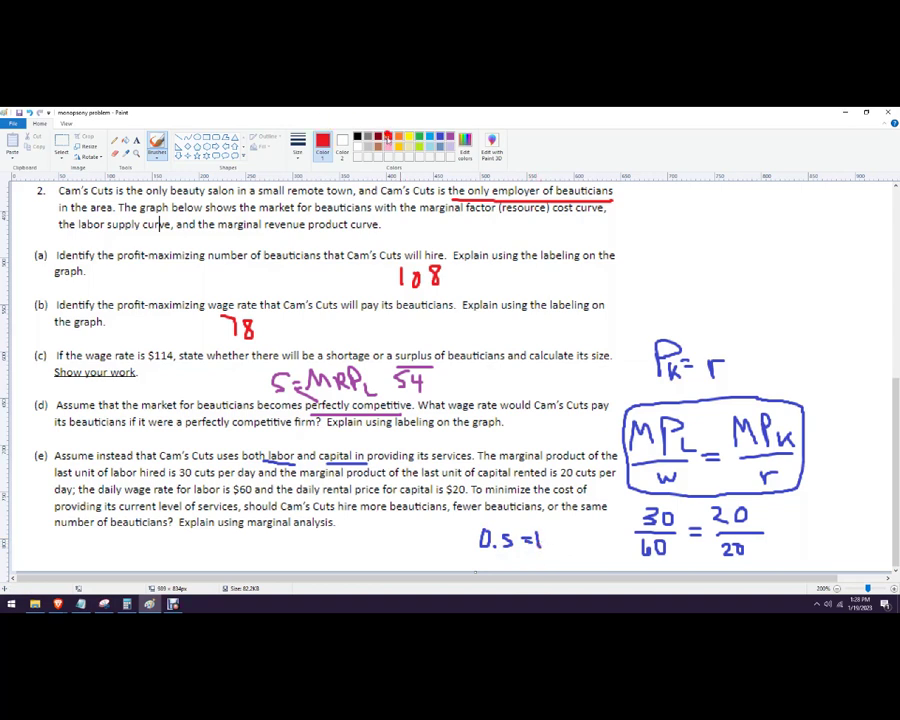
- In red, turn the equals into not-equal and add arrows labelled 'more K' and 'less L'
left_click_drag(701, 508, 692, 546)
mouse_move(762, 506)
left_mouse_down()
mouse_move(761, 530)
mouse_move(784, 513)
mouse_move(790, 523)
mouse_move(824, 516)
left_mouse_up()
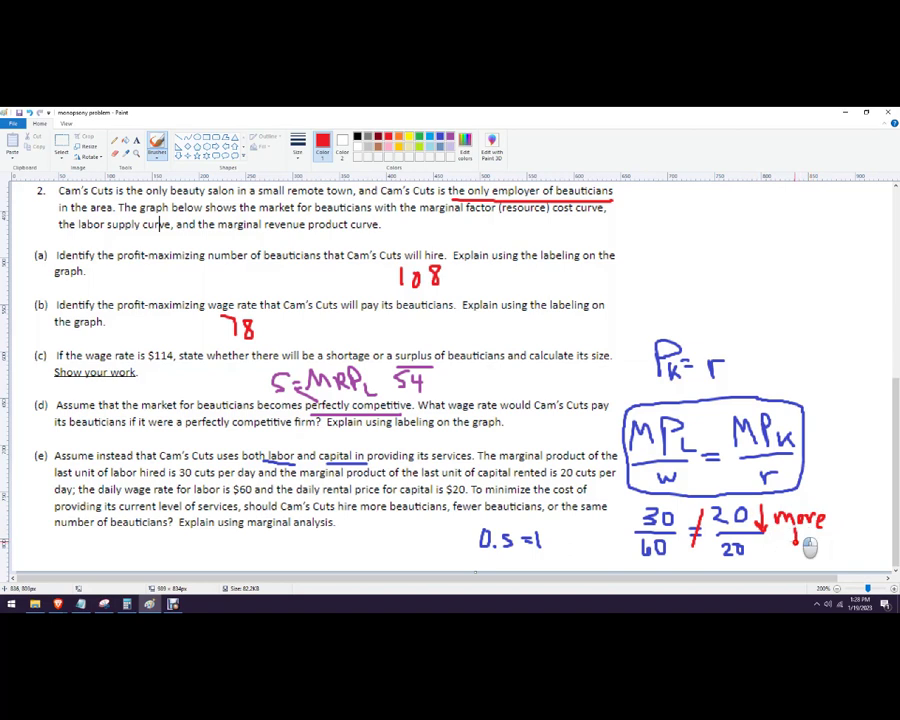
mouse_move(797, 530)
left_mouse_down()
mouse_move(797, 546)
mouse_move(809, 546)
left_mouse_up()
mouse_move(624, 527)
left_mouse_down()
mouse_move(624, 508)
mouse_move(631, 515)
mouse_move(596, 539)
mouse_move(619, 540)
mouse_move(610, 557)
mouse_move(622, 562)
left_mouse_up()
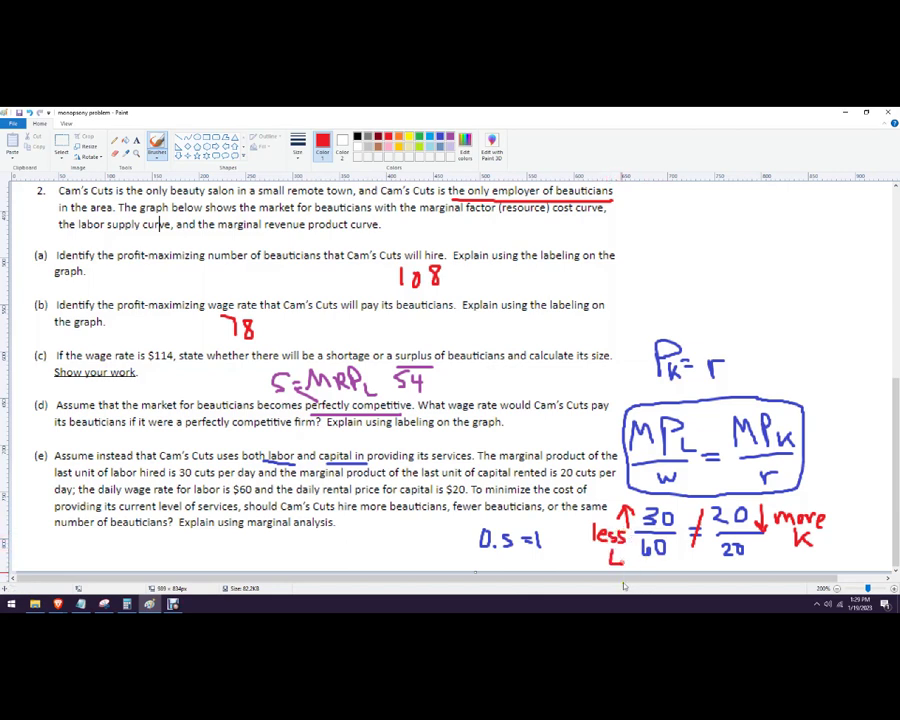